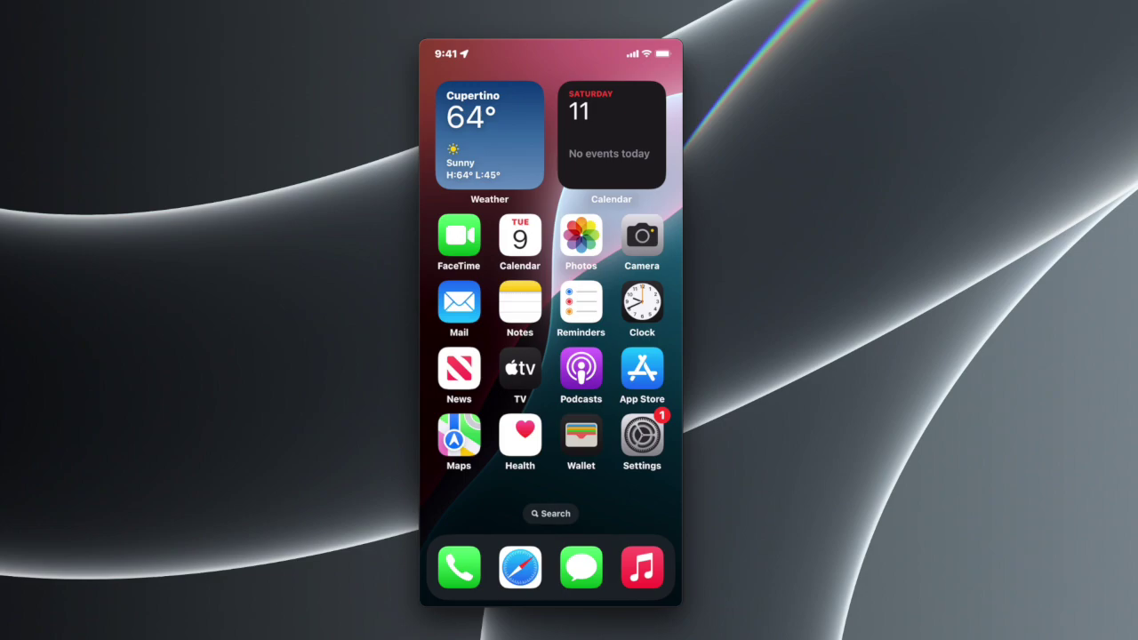
# Step: Open the App Store and enter 'Youtube' in the search field
pyautogui.click(642, 368)
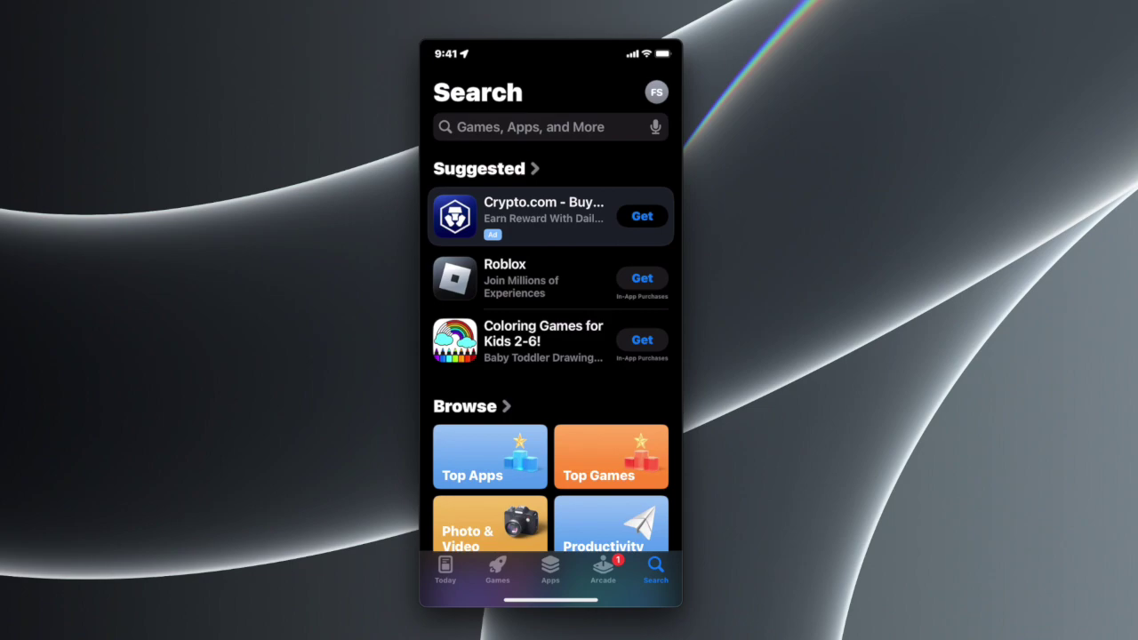
pyautogui.click(534, 127)
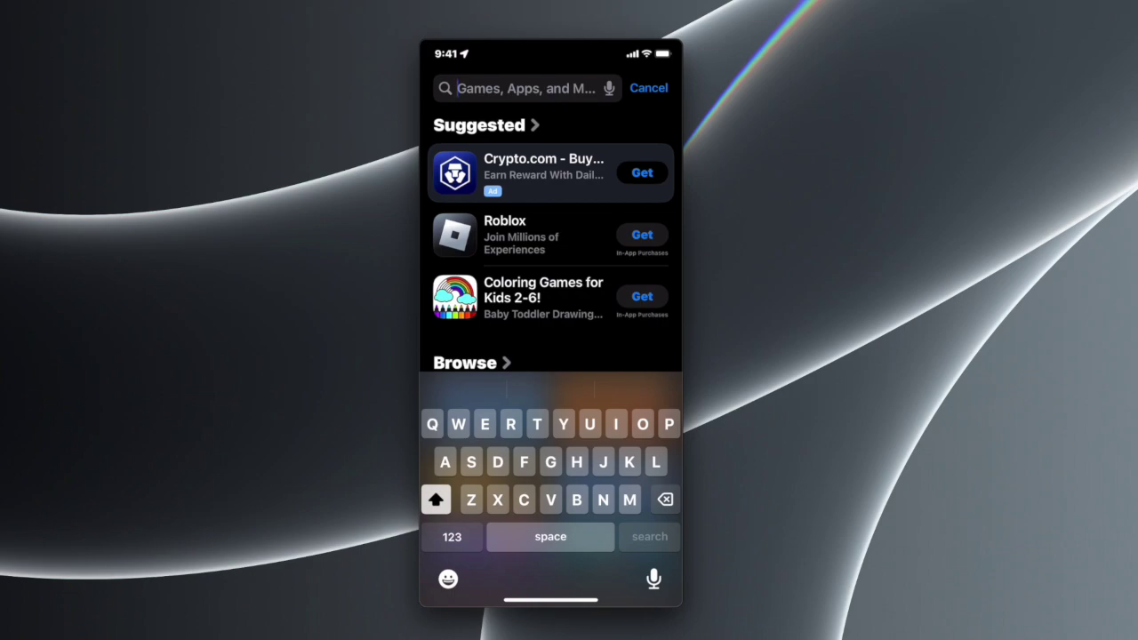
pyautogui.write('You')
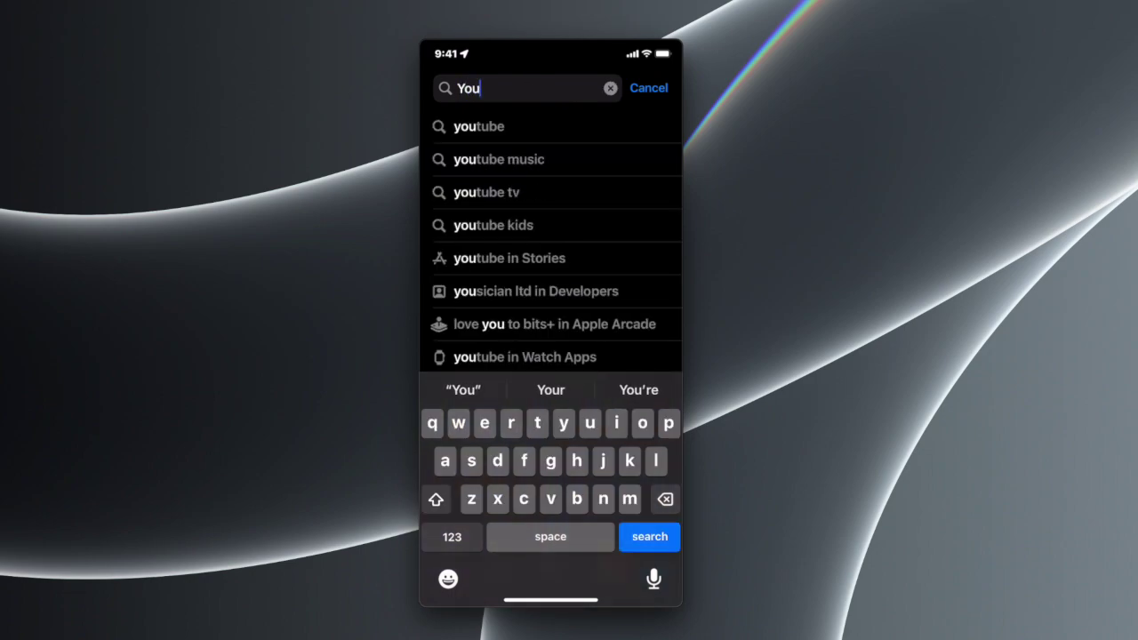
pyautogui.write('tube')
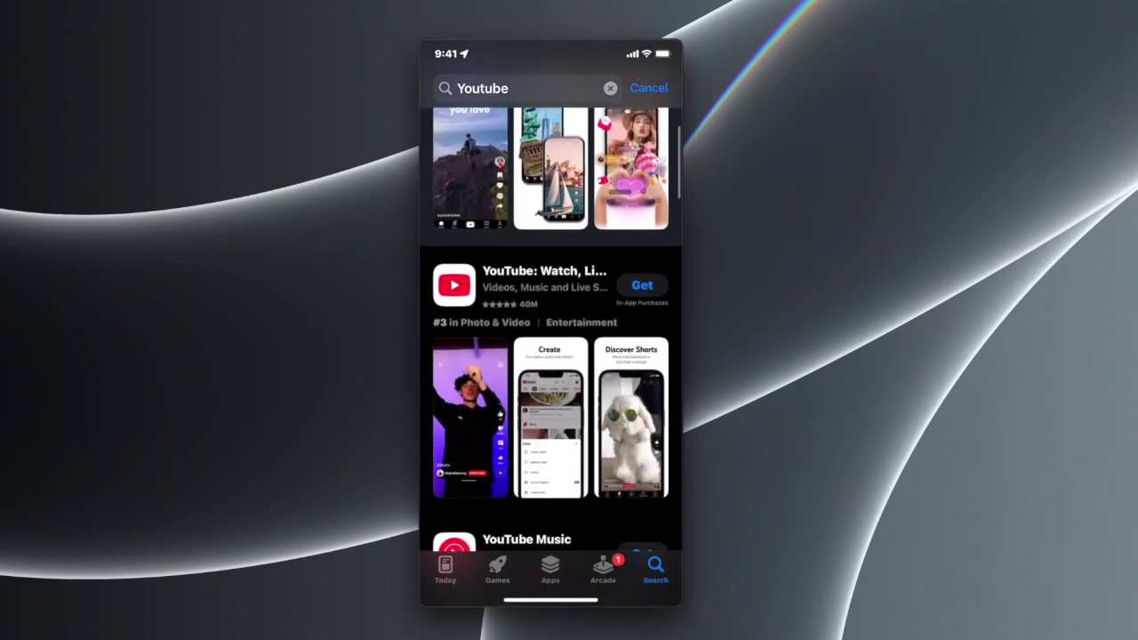
# Step: Open the YouTube: Watch, Listen, Stream app page, rated 4.7 and ranked #3
pyautogui.scroll(-5, 552, 338)
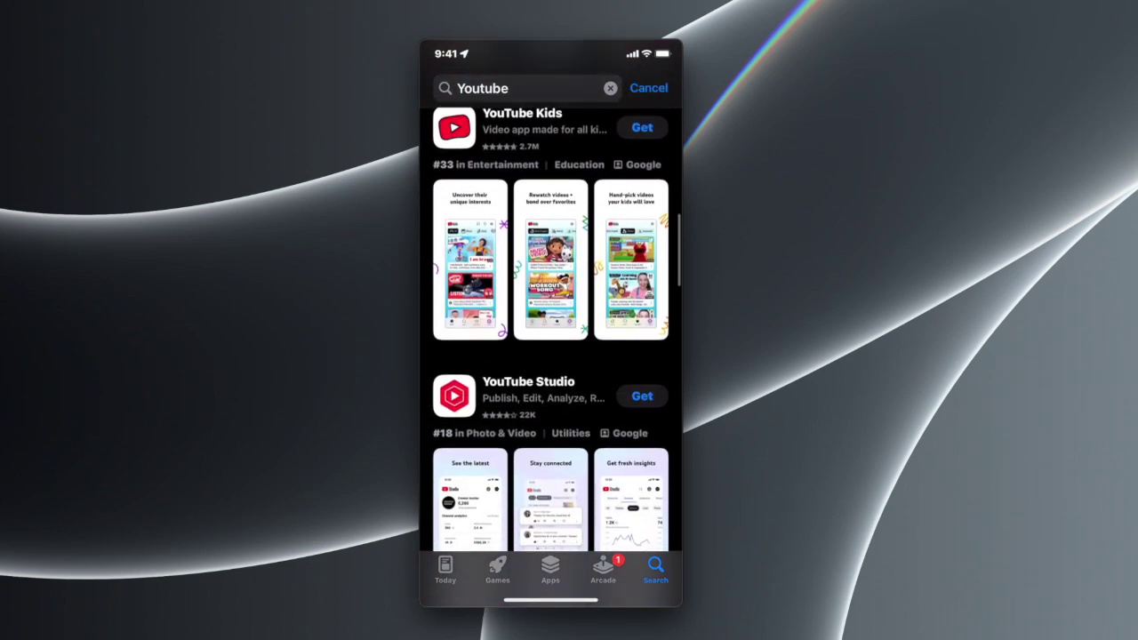
pyautogui.scroll(3, 551, 338)
pyautogui.scroll(10, 552, 338)
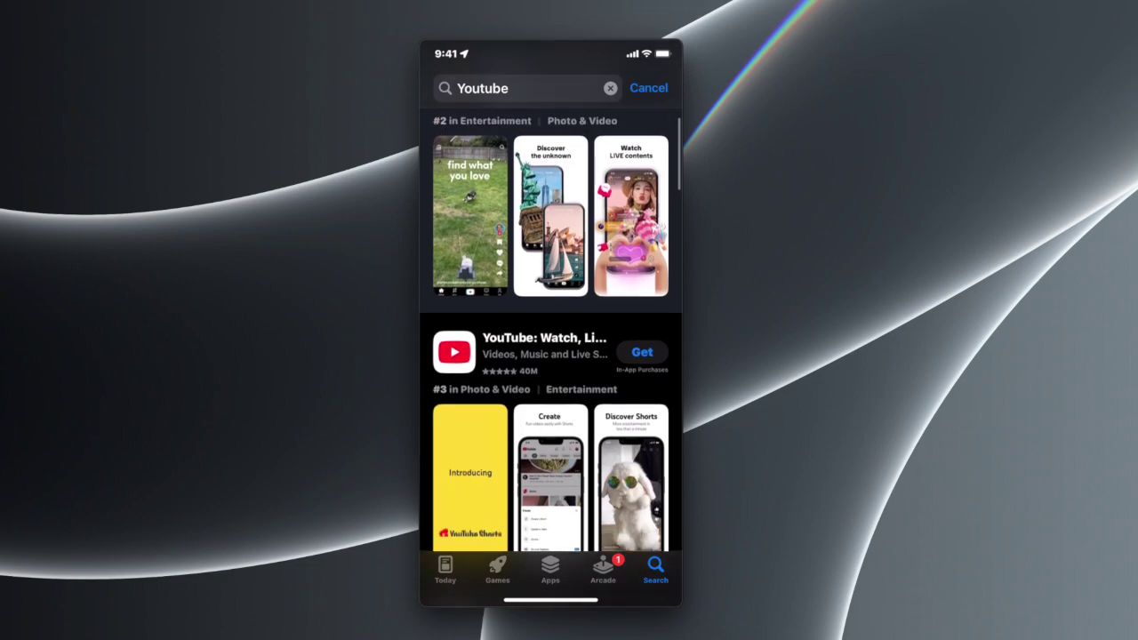
pyautogui.scroll(-2, 551, 338)
pyautogui.click(543, 293)
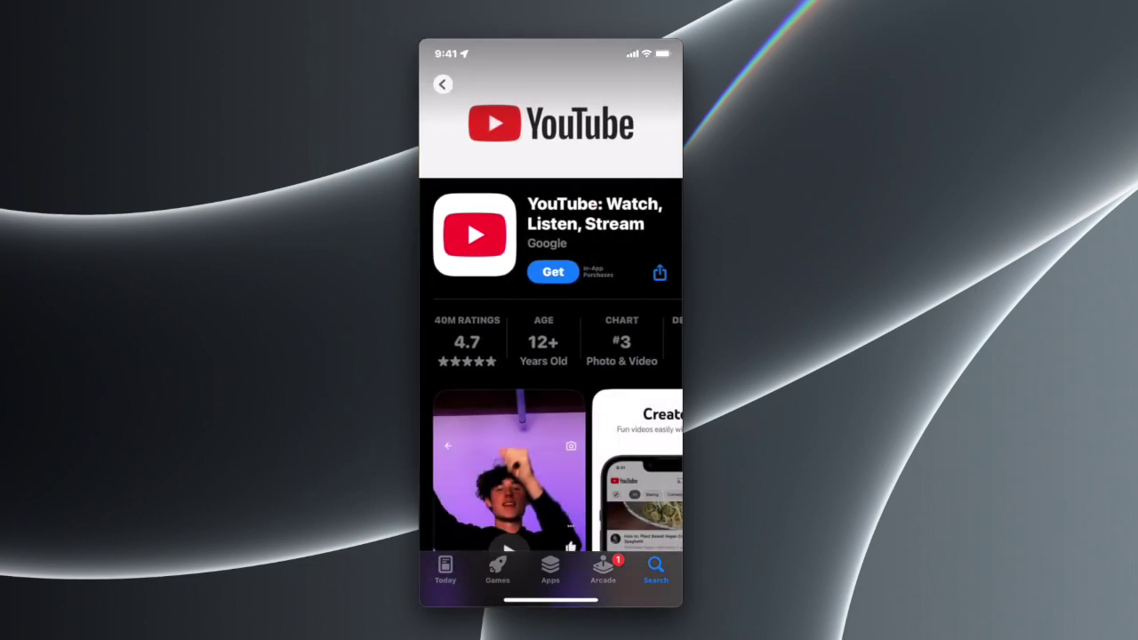
pyautogui.click(443, 84)
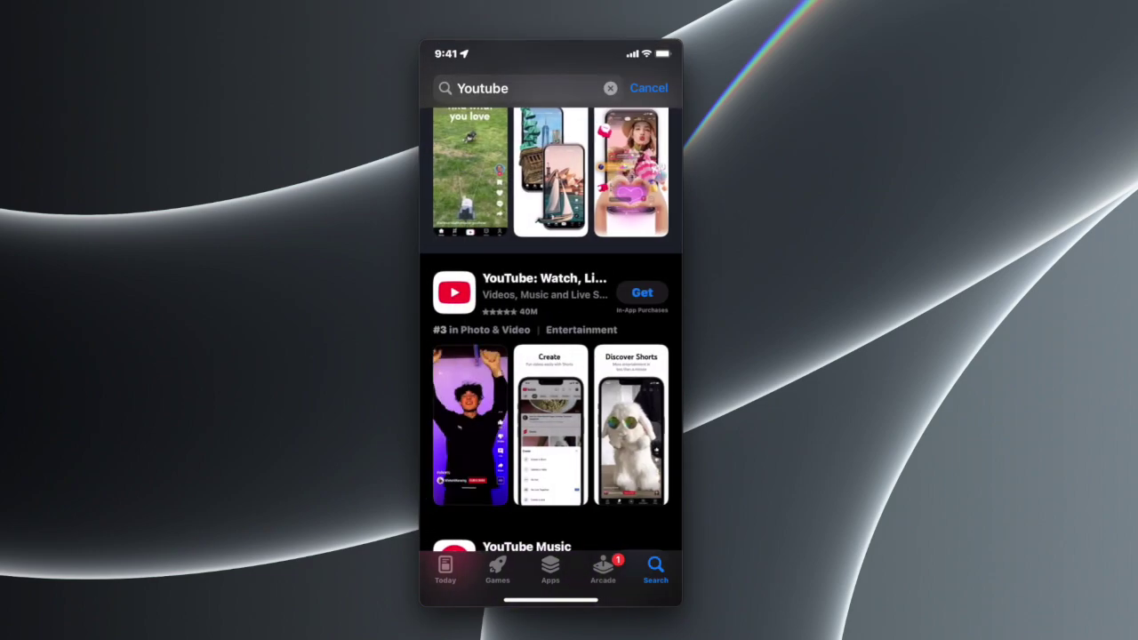
pyautogui.click(542, 293)
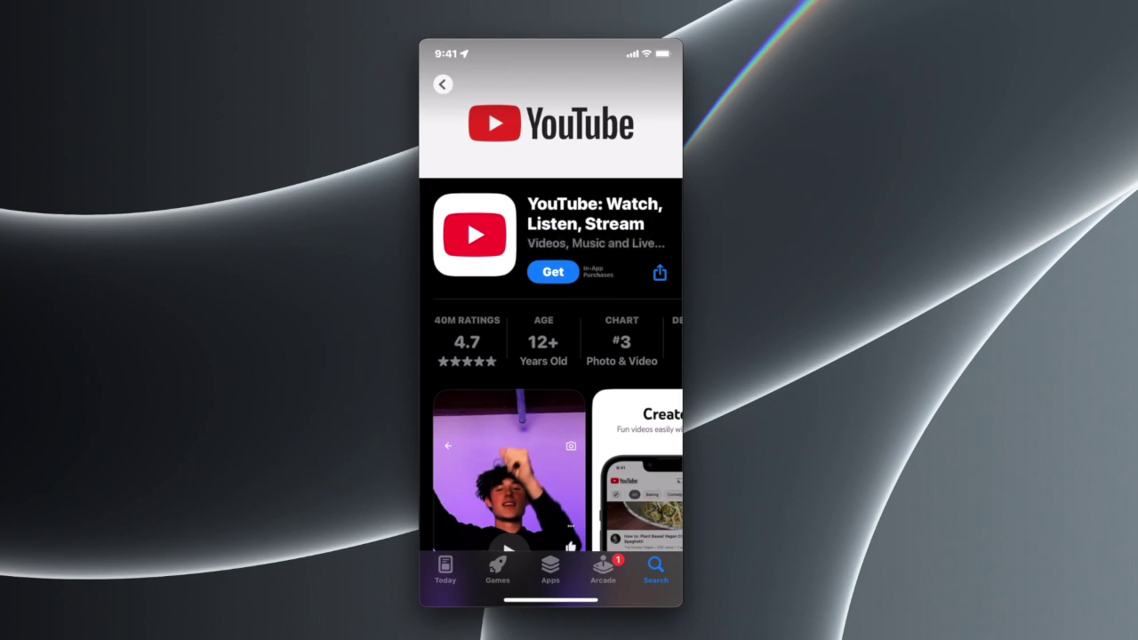
# Step: Get YouTube and confirm Install to reach the Apple Account password prompt
pyautogui.click(554, 272)
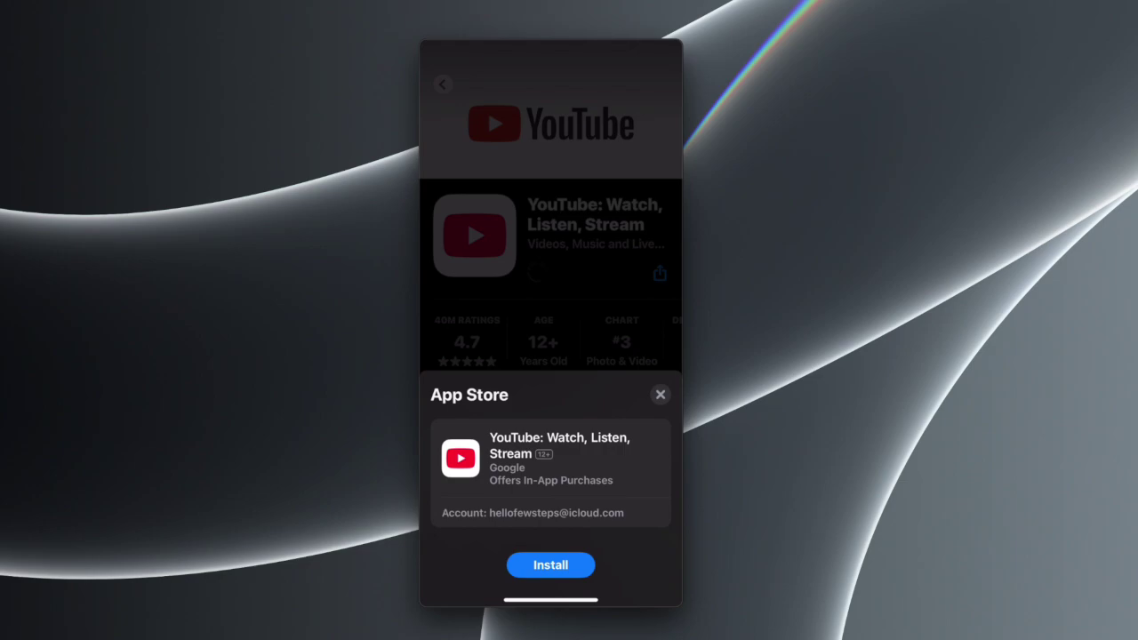
pyautogui.click(550, 565)
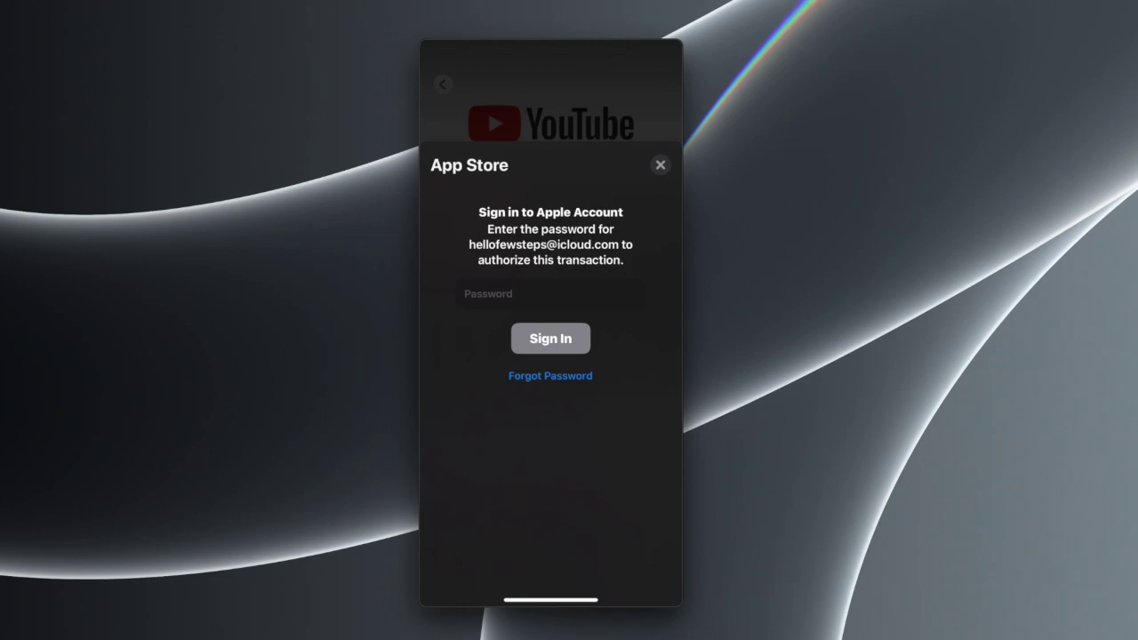
# Step: Paste the Apple Account password and submit it to authorize the YouTube download
pyautogui.press('super+v')
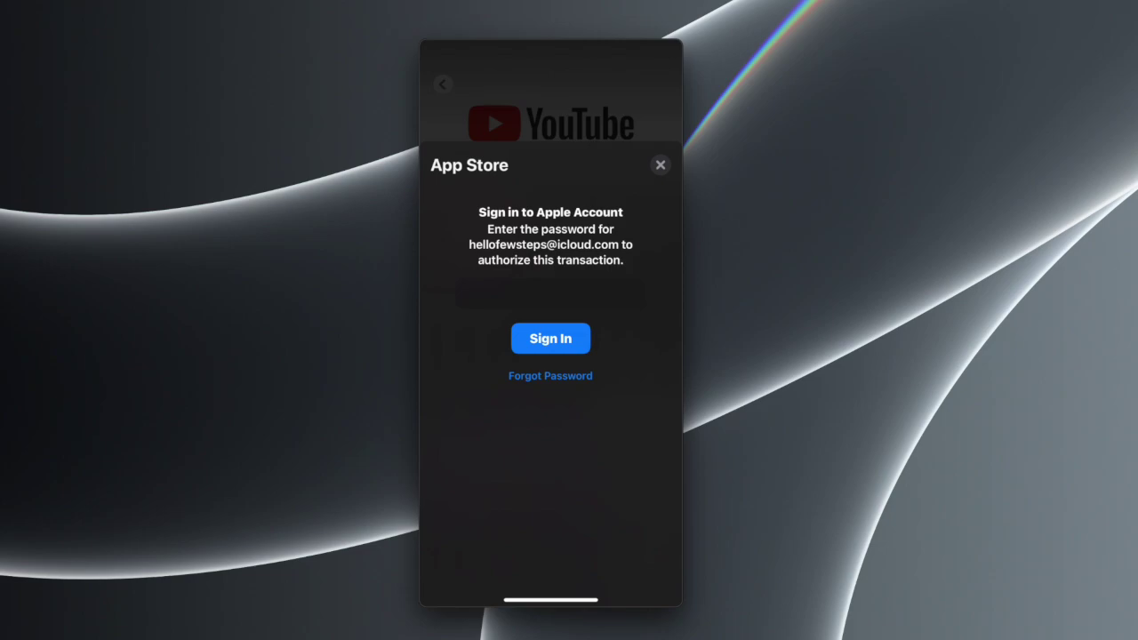
pyautogui.press('Return')
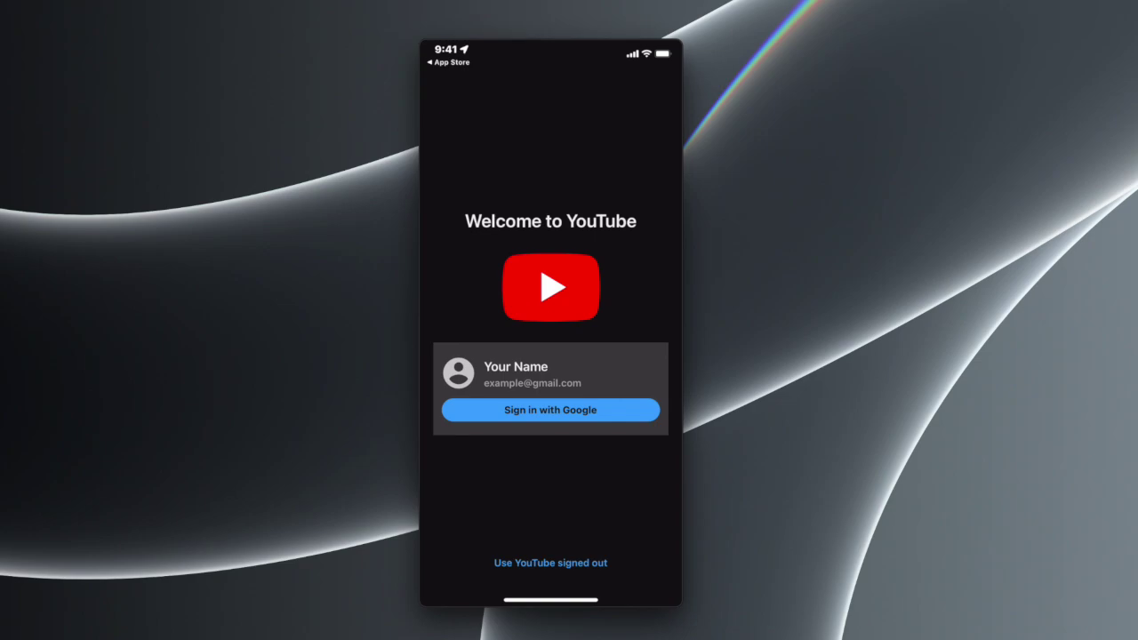
# Step: Continue using YouTube signed out, without an account
pyautogui.click(551, 563)
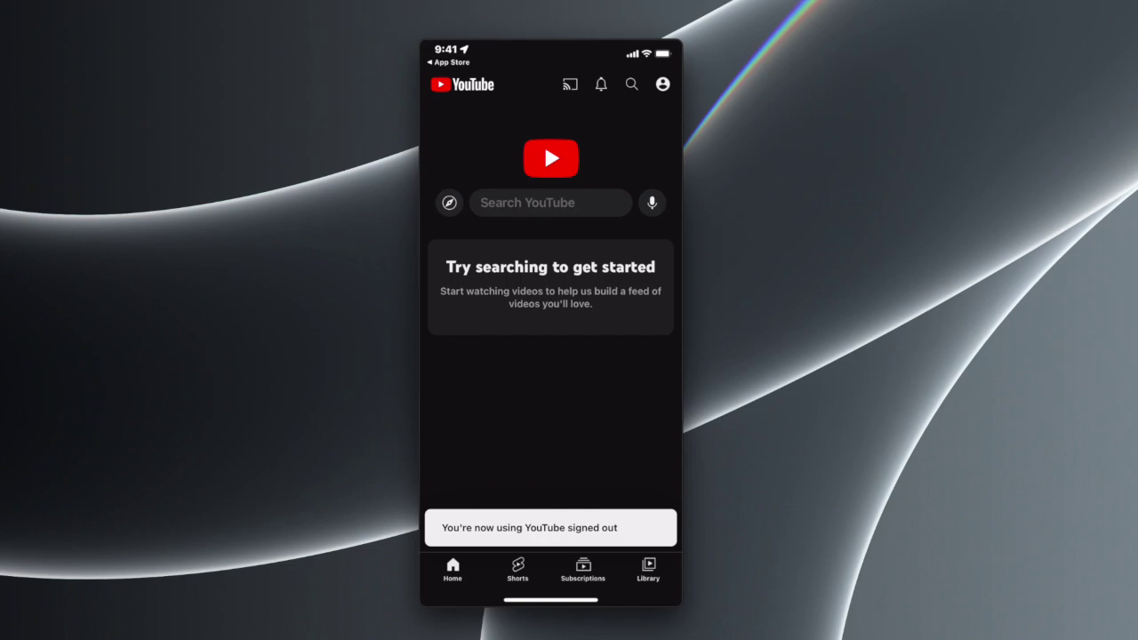
pyautogui.click(632, 84)
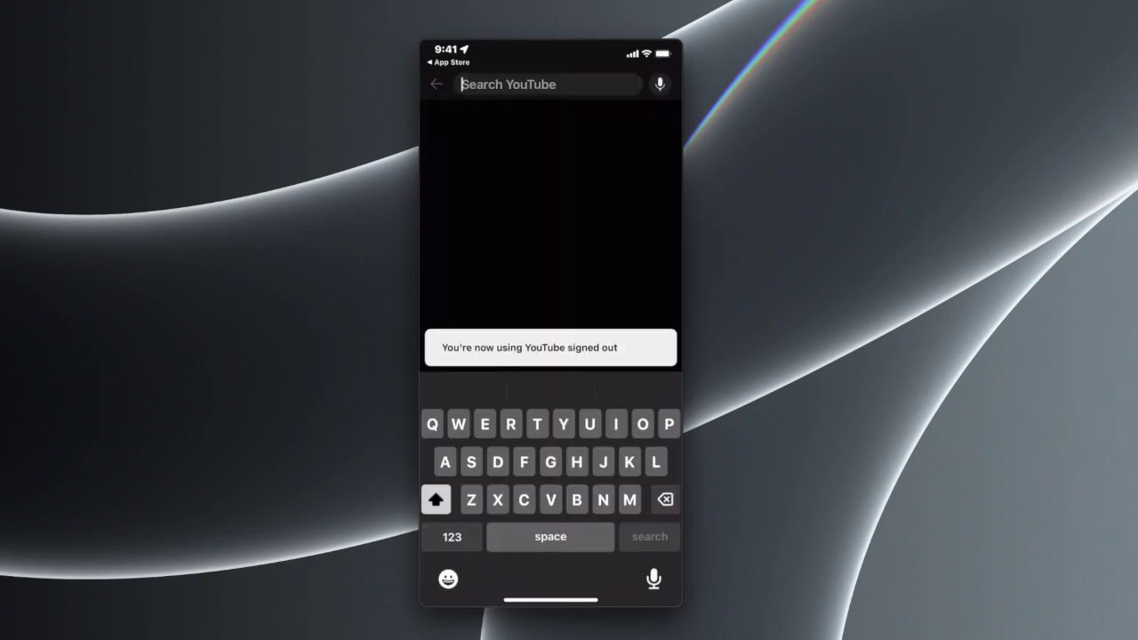
pyautogui.click(437, 84)
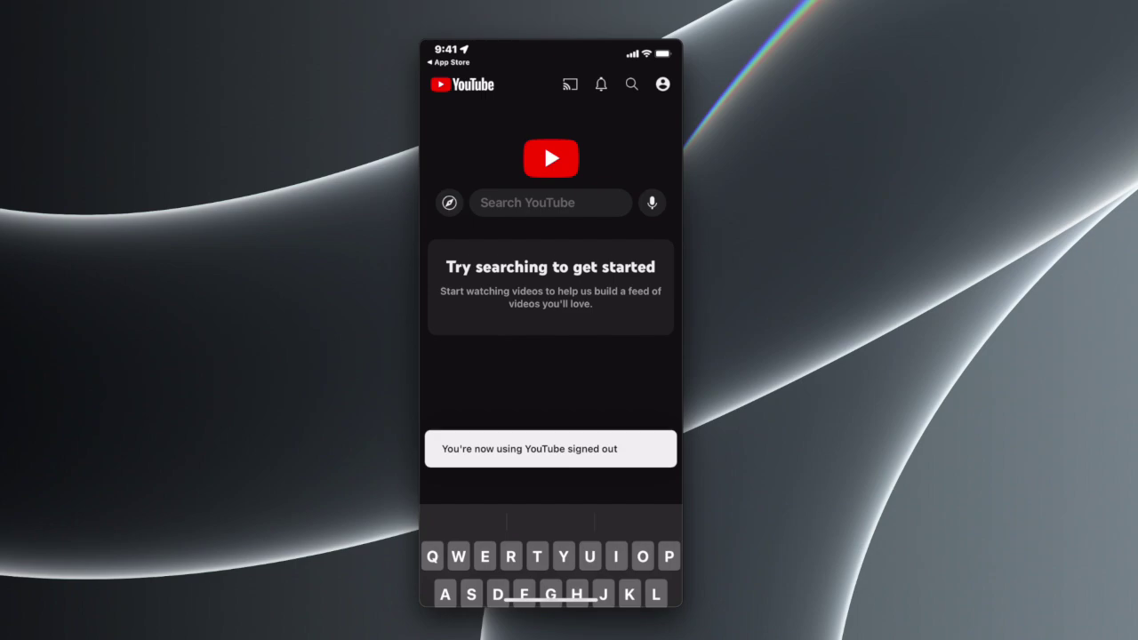
# Step: Search YouTube for 'Fewsteps' to list the FewSteps channel and videos
pyautogui.click(550, 202)
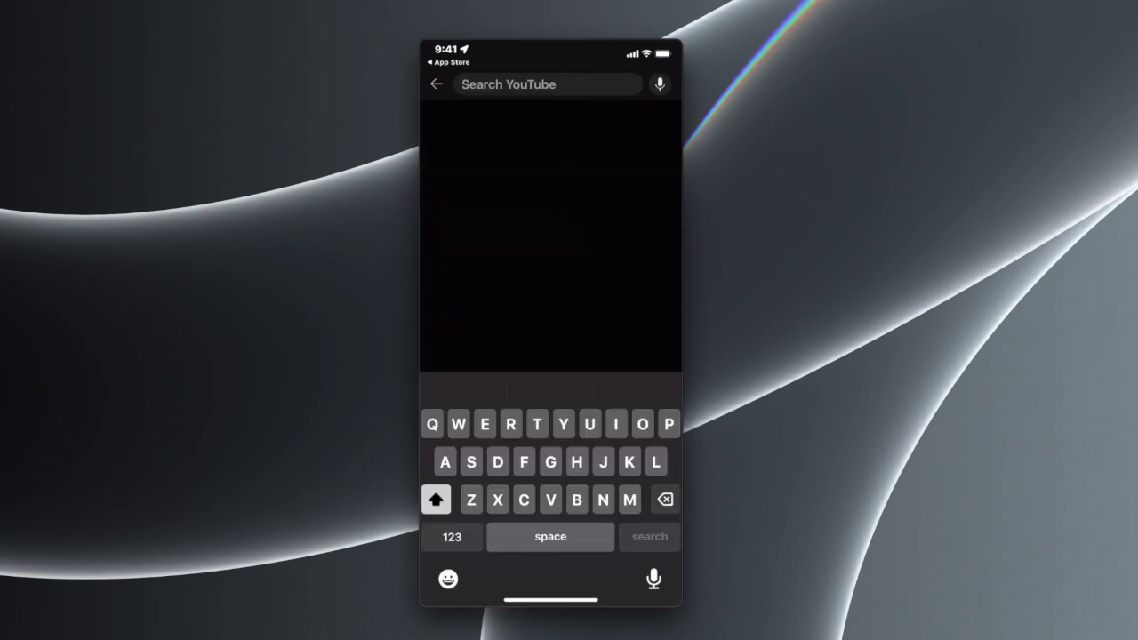
pyautogui.click(463, 85)
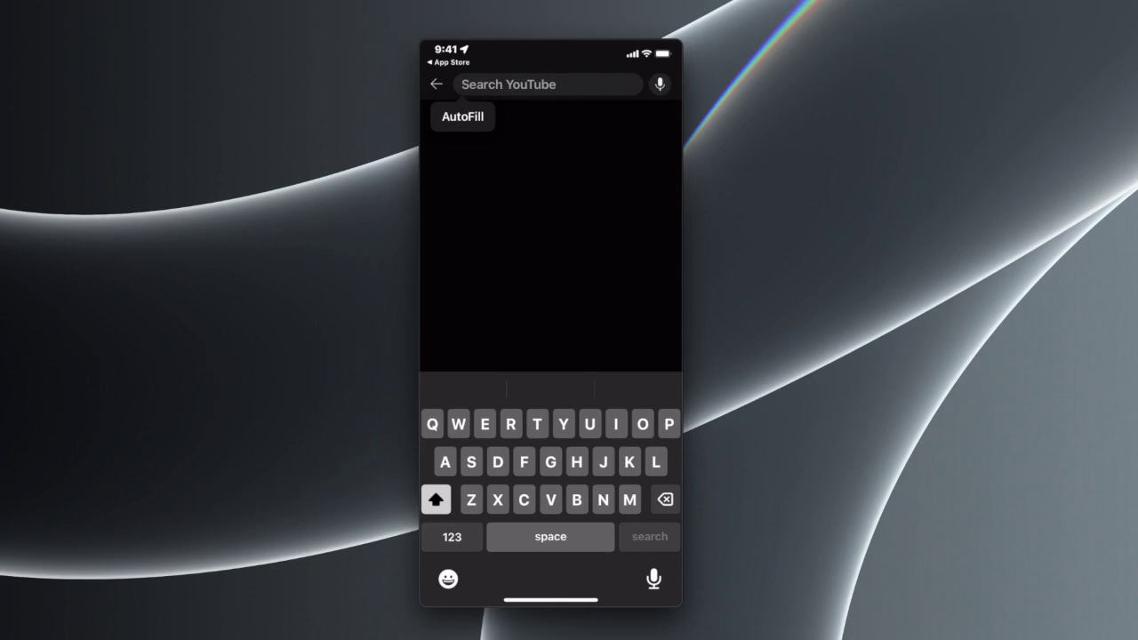
pyautogui.write('Fewsteps')
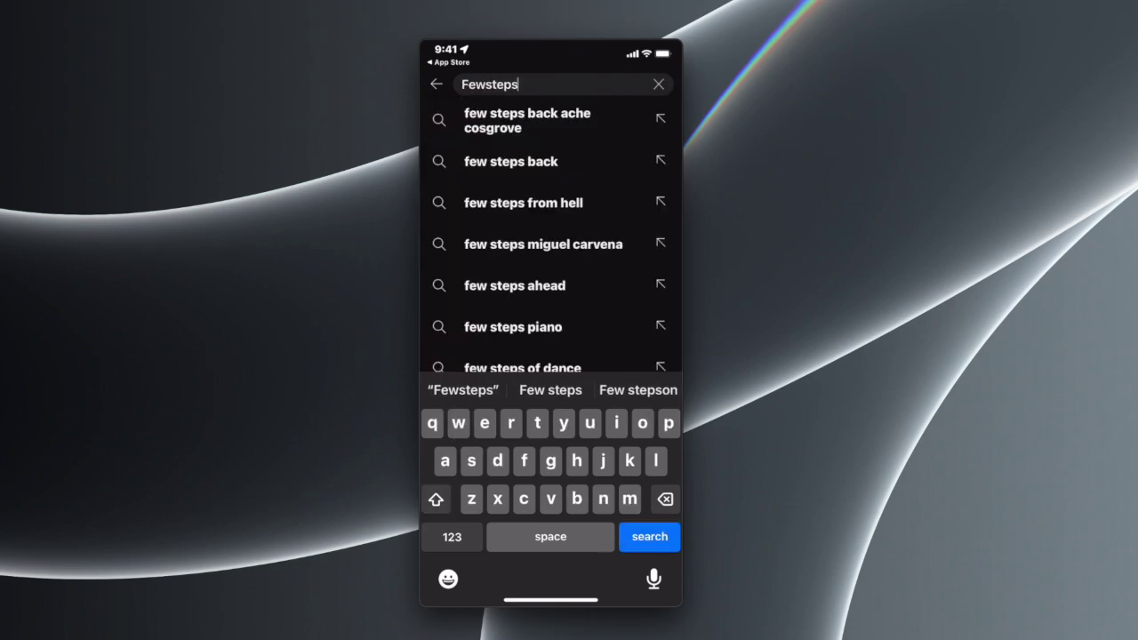
pyautogui.press('Return')
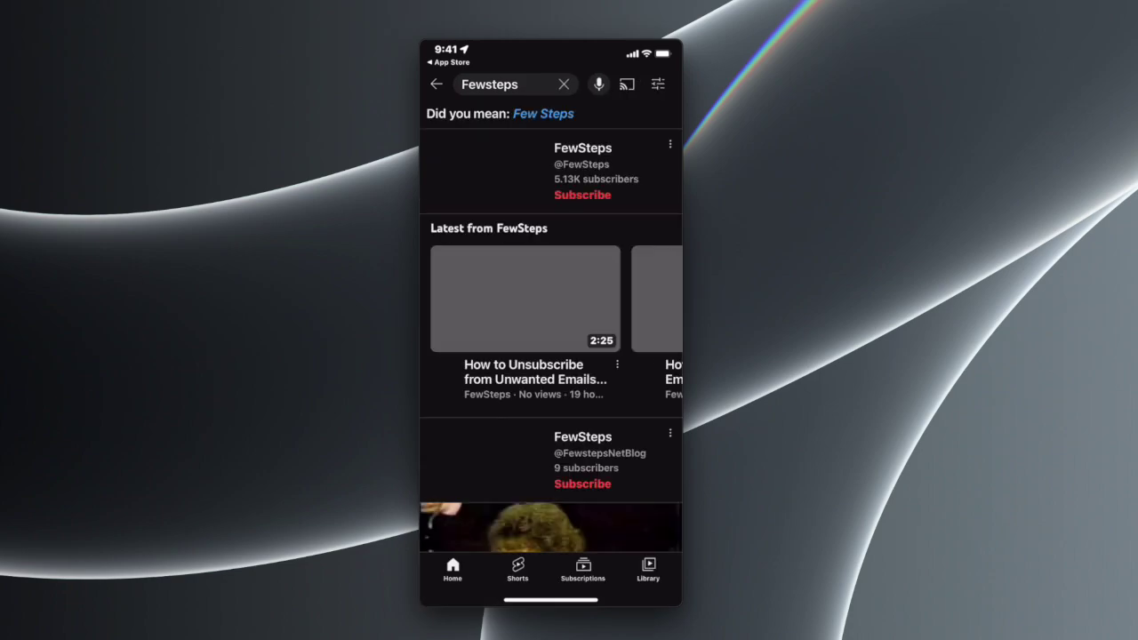